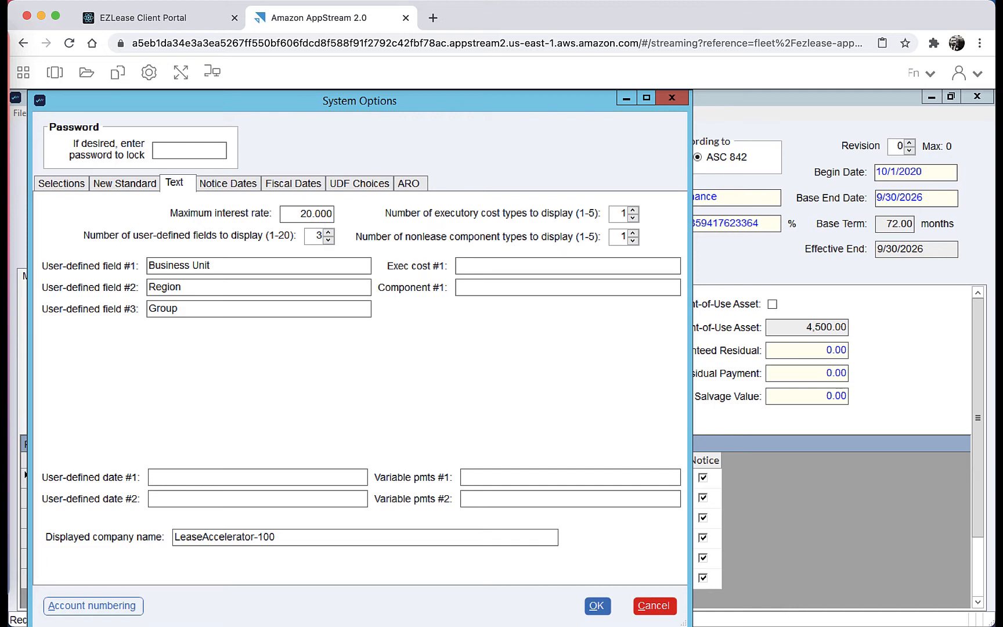
# Show the fiscal dates settings in the system options.
pyautogui.click(292, 190)
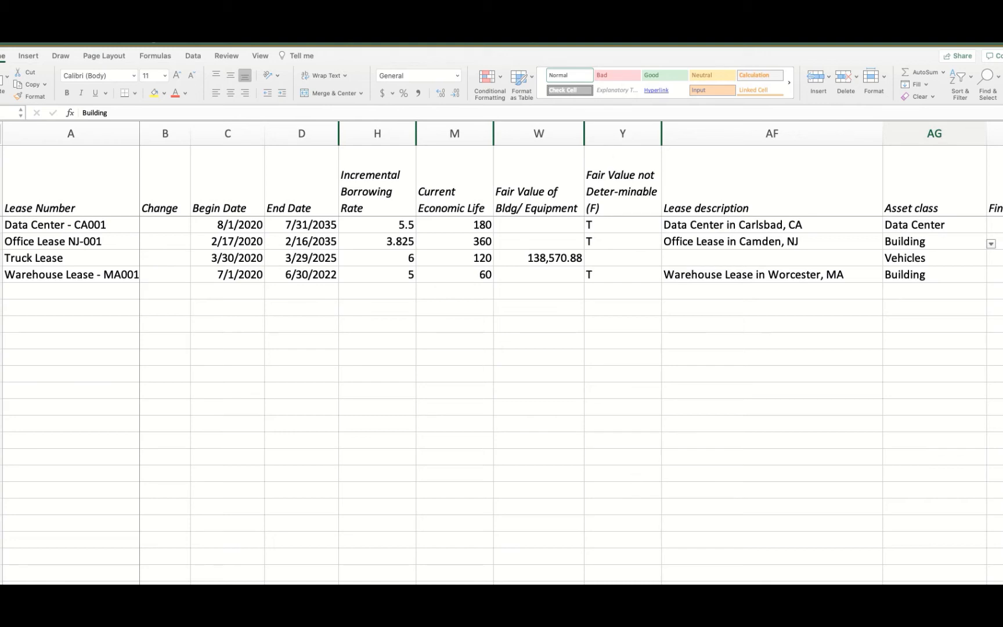
# List the allowed asset classes for Office Lease NJ-001 in the lease load spreadsheet.
pyautogui.click(983, 248)
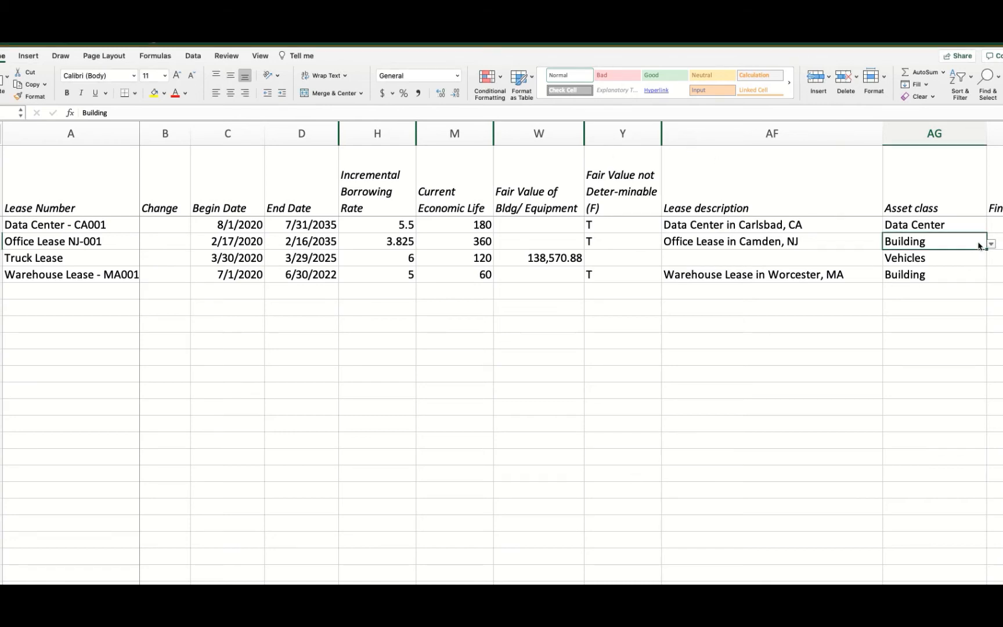
pyautogui.click(991, 246)
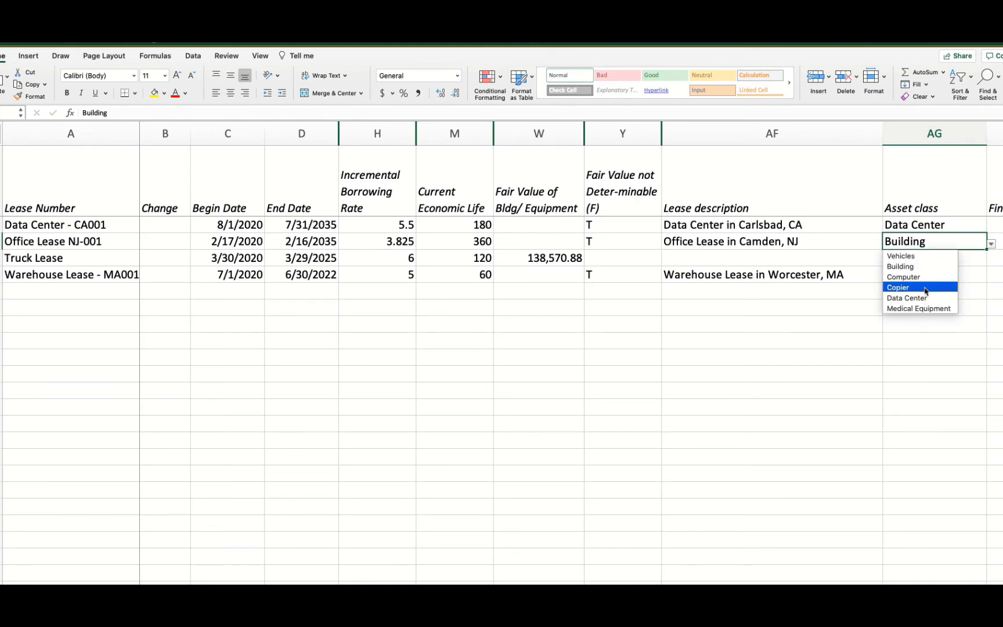
pyautogui.click(909, 338)
# Try to enter rfddd as the asset class of Office Lease NJ-001 and discard the entry.
pyautogui.write('rfddd')
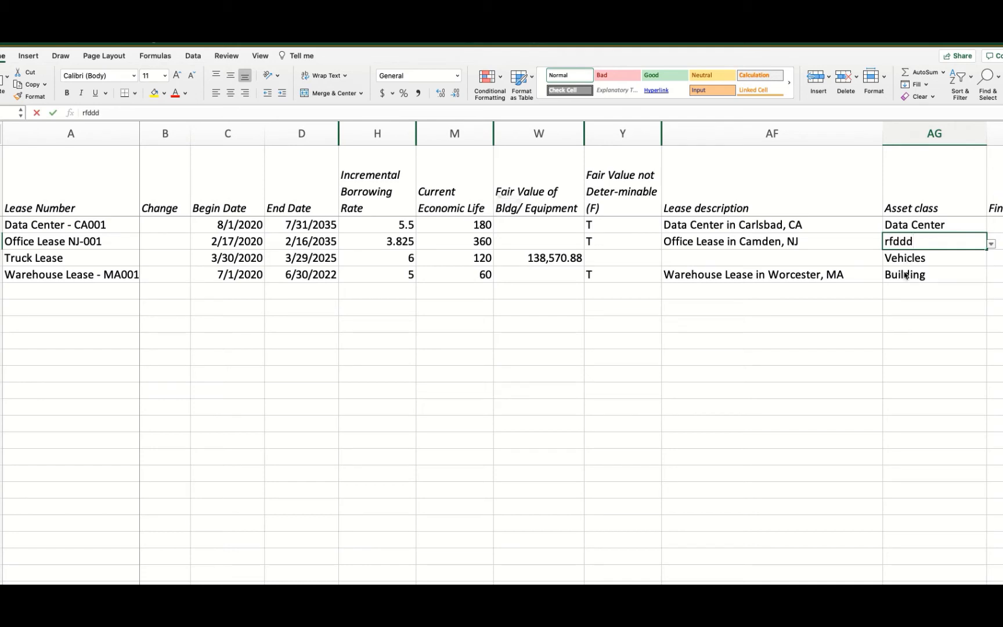
pyautogui.press('Return')
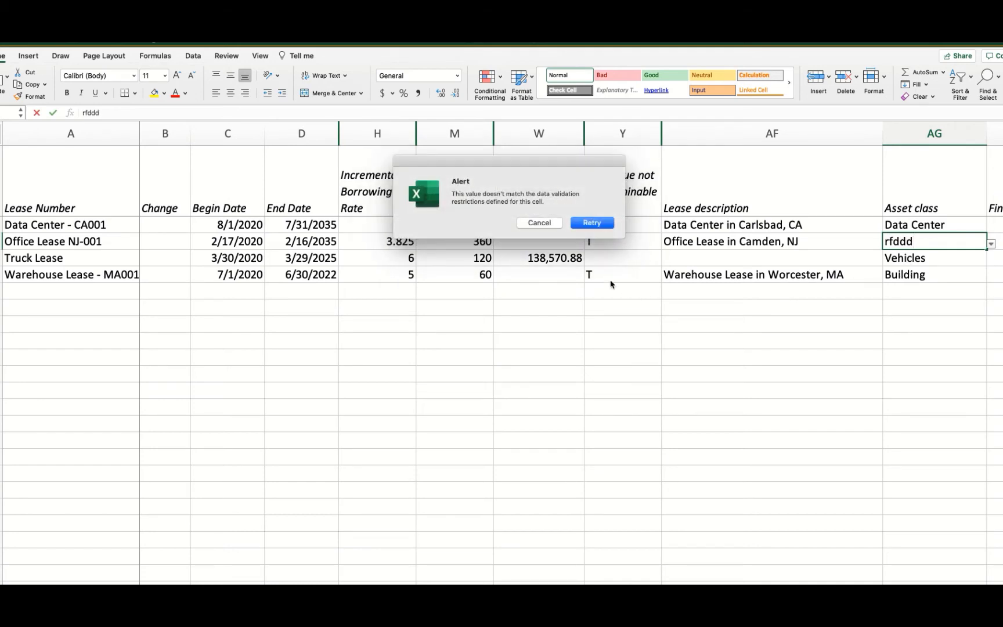
pyautogui.click(538, 223)
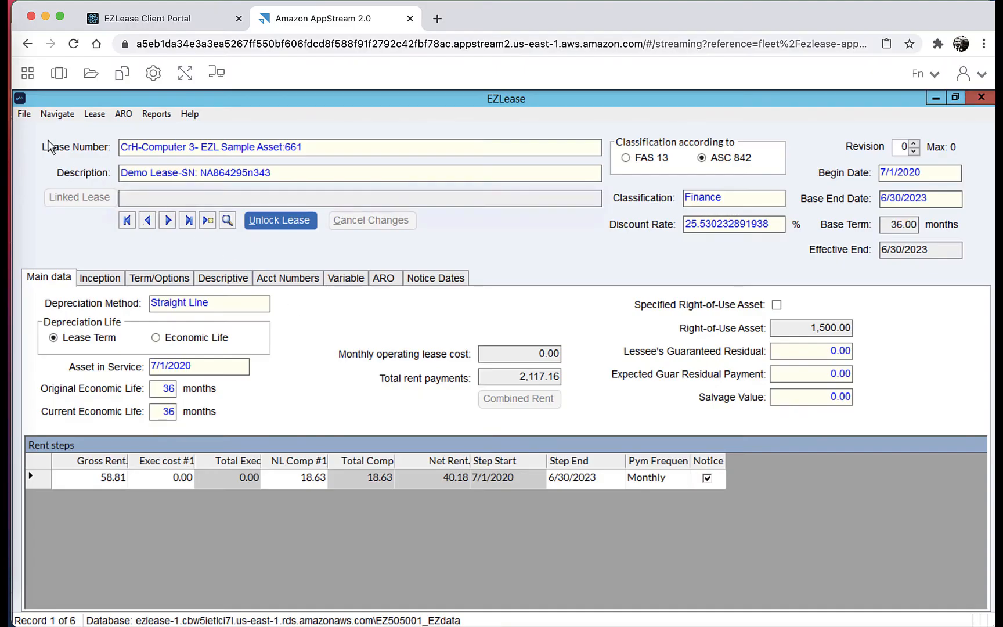
# In EZLease, upload leases from the spreadsheet Lease Load Example - US GAAP v2 using the default load settings.
pyautogui.click(24, 115)
pyautogui.click(58, 146)
pyautogui.click(347, 405)
pyautogui.click(182, 250)
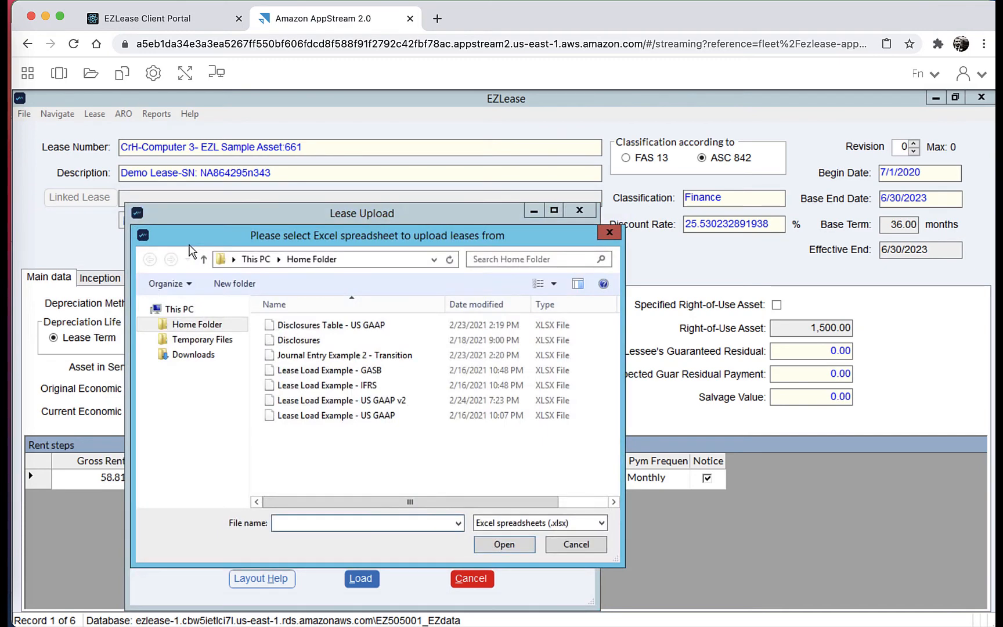
pyautogui.click(364, 401)
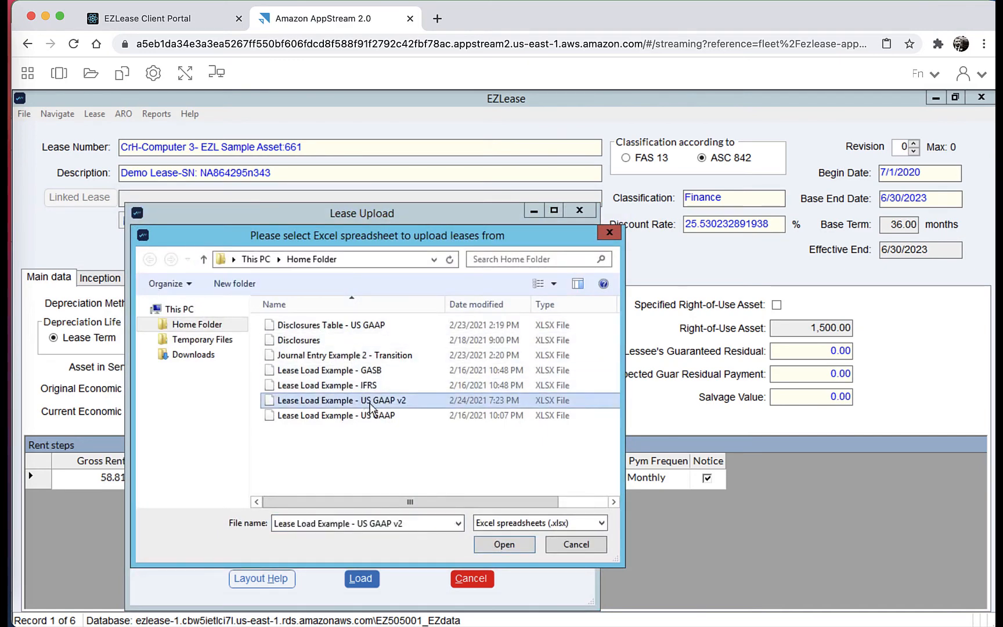
pyautogui.click(503, 543)
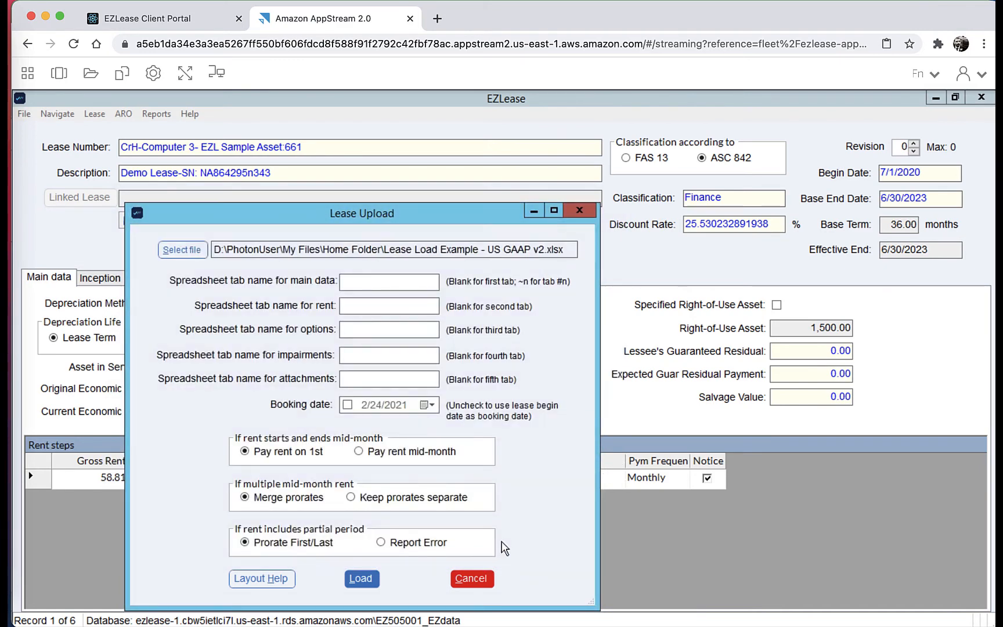
pyautogui.click(368, 578)
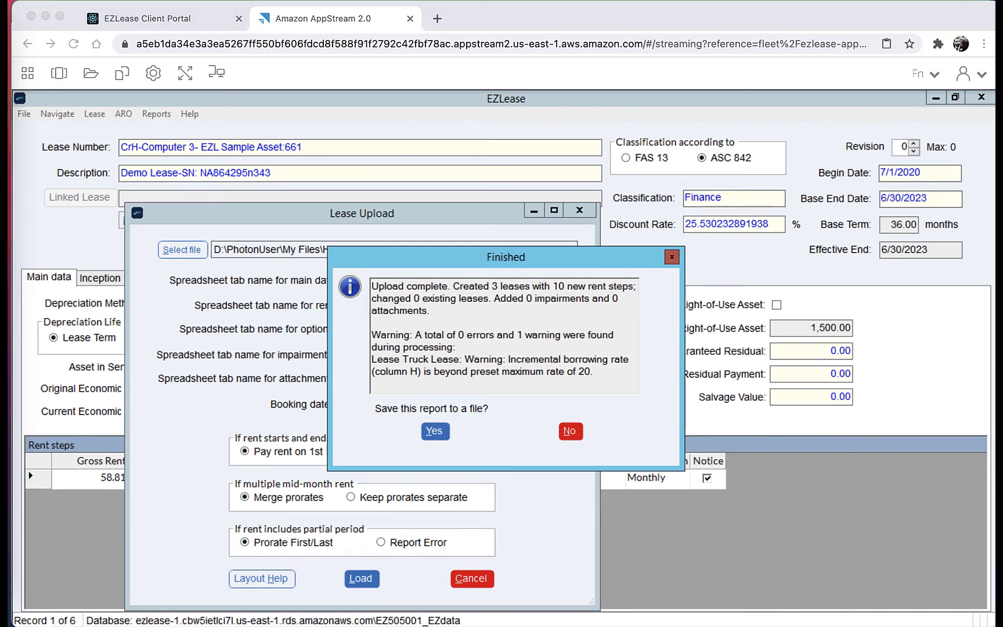
pyautogui.click(497, 450)
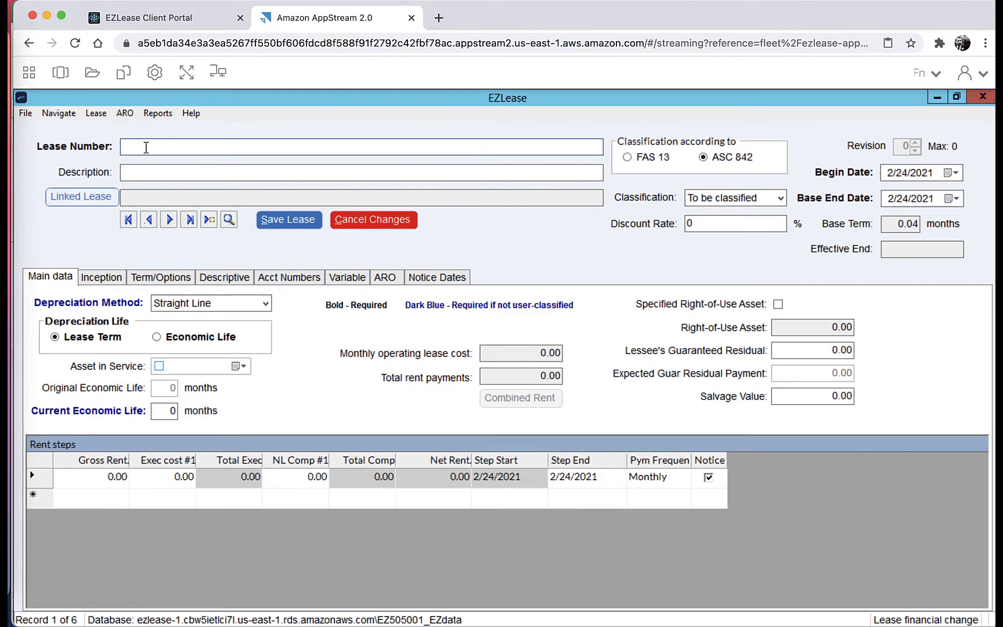
# Set the new lease's number to "1234 - Floor #4 in Building A" and its begin date to 12/1/2021.
pyautogui.write('1234 - Floor #4 In Building A')
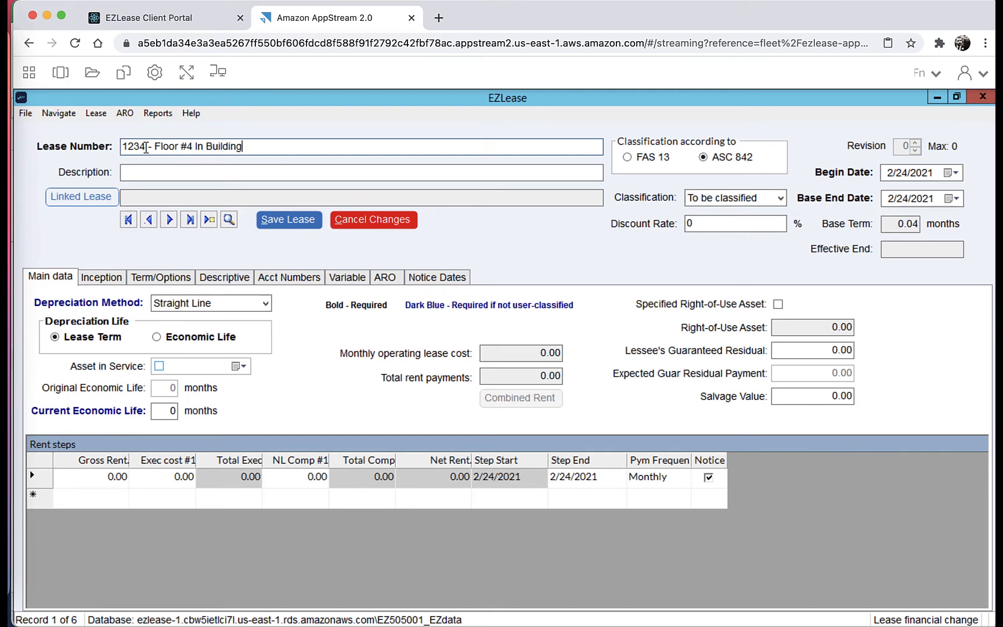
pyautogui.click(200, 147)
pyautogui.press('BackSpace')
pyautogui.write('i')
pyautogui.click(892, 177)
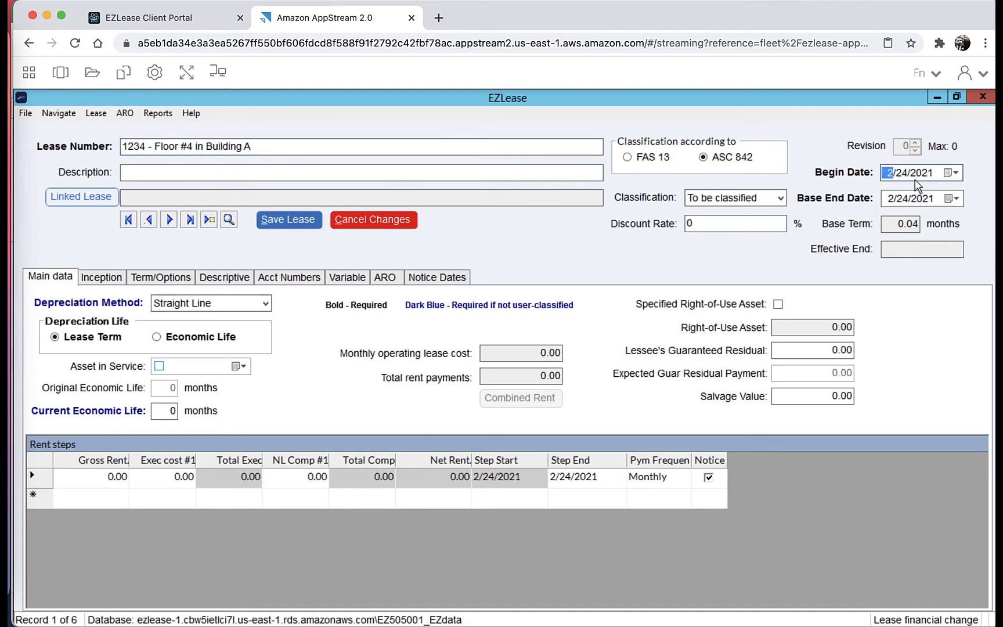
pyautogui.write('121')
# Set the lease's base term to 60 months and its current economic life to 60 months.
pyautogui.click(901, 203)
pyautogui.doubleClick(906, 225)
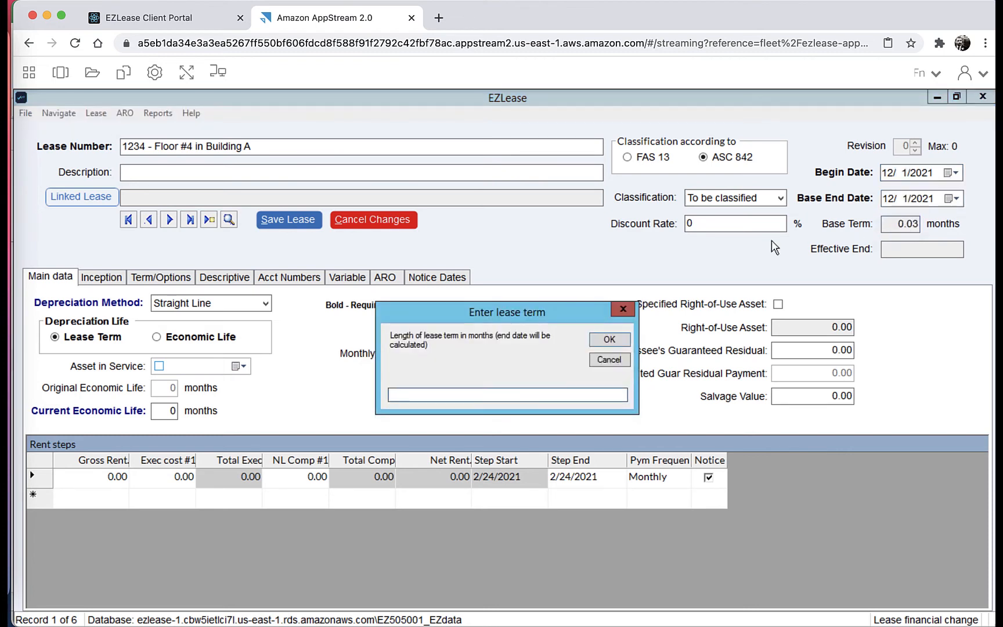
pyautogui.write('60')
pyautogui.click(613, 341)
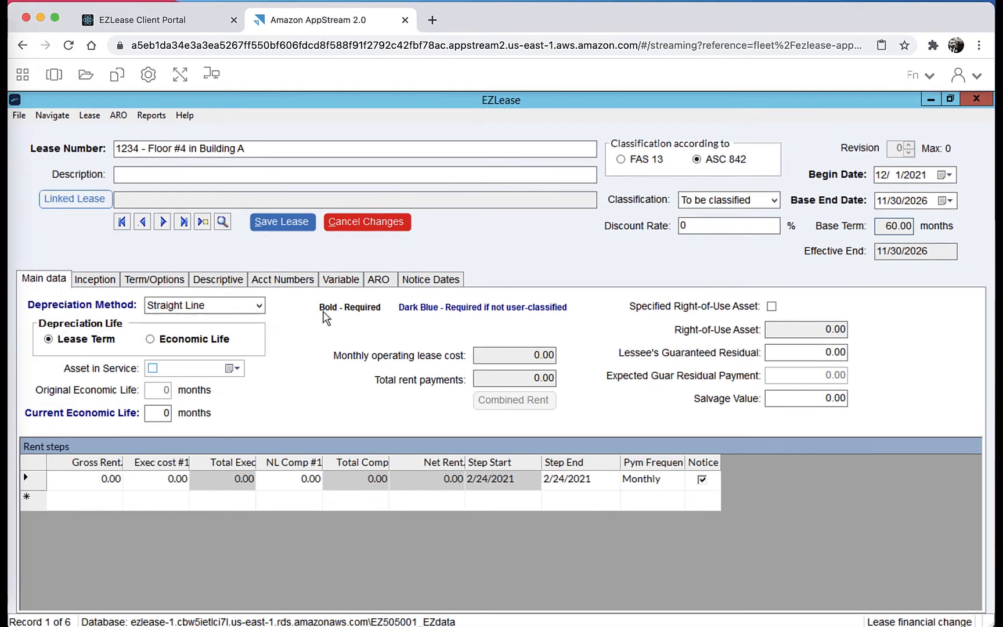
pyautogui.click(169, 411)
pyautogui.write('60')
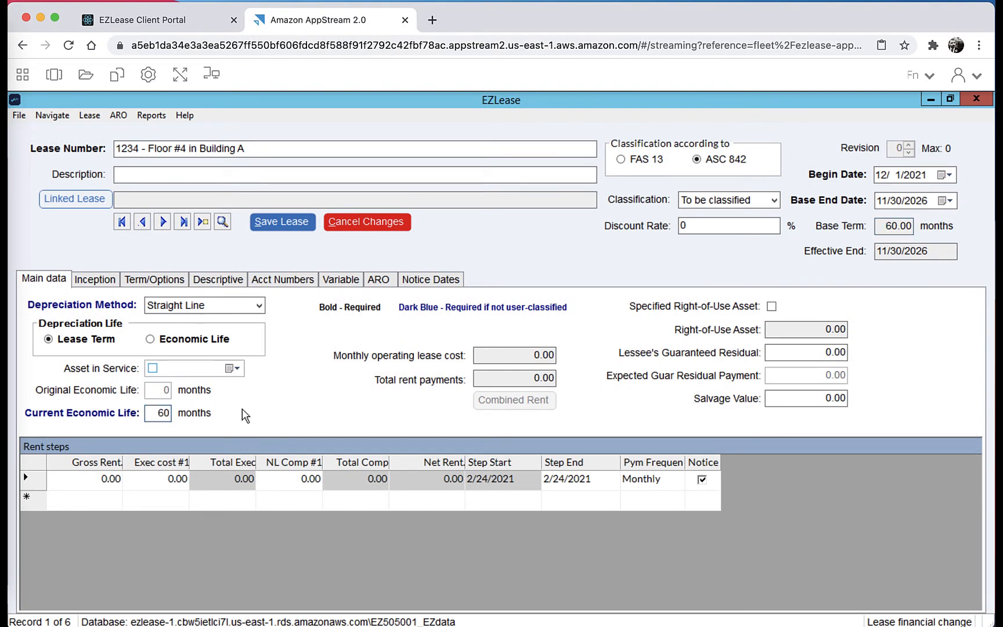
# Generate the lease's rent steps by rent escalation, with an initial monthly net rent of 10,000 and a compounded 4% increase every year.
pyautogui.click(91, 117)
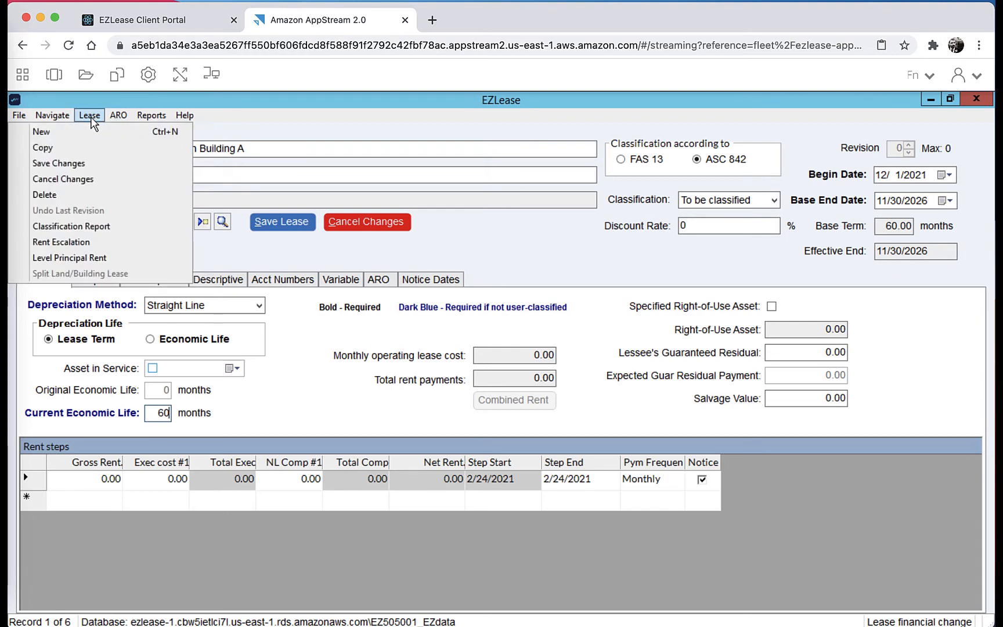
pyautogui.click(84, 242)
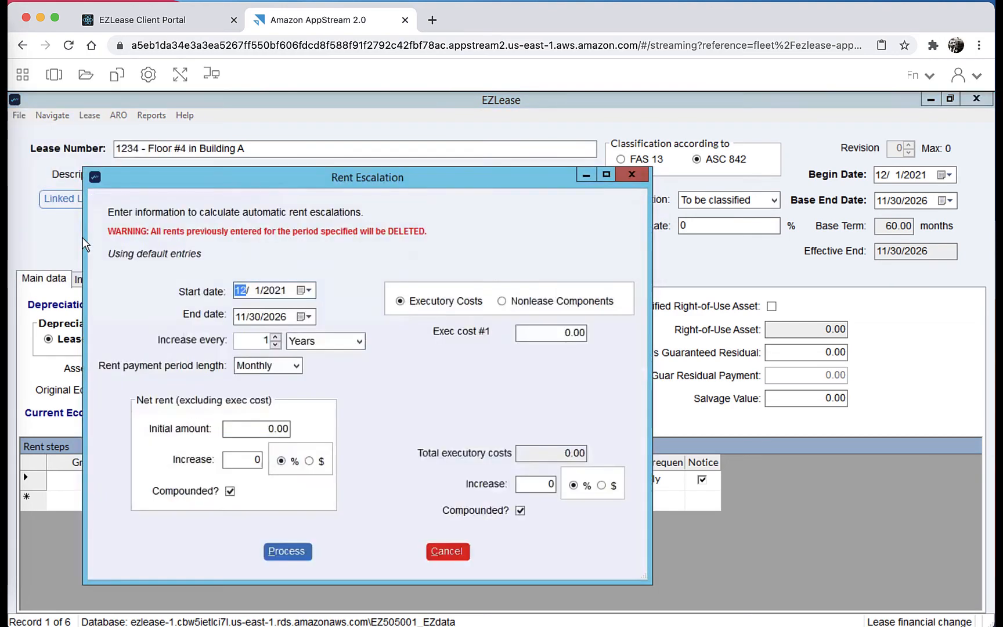
pyautogui.click(258, 425)
pyautogui.write('10')
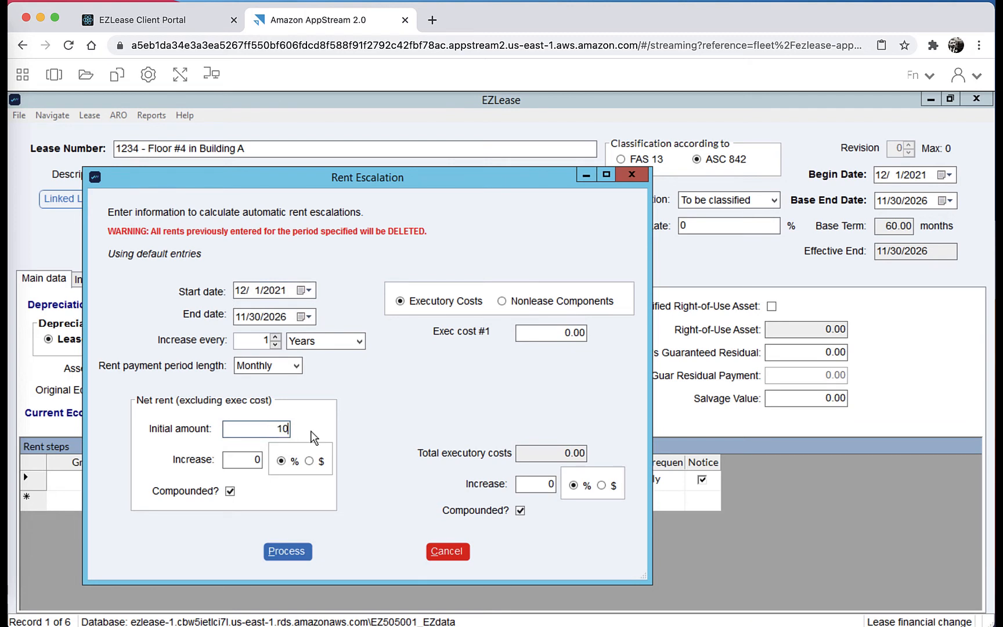
pyautogui.write('000')
pyautogui.click(245, 466)
pyautogui.write('4')
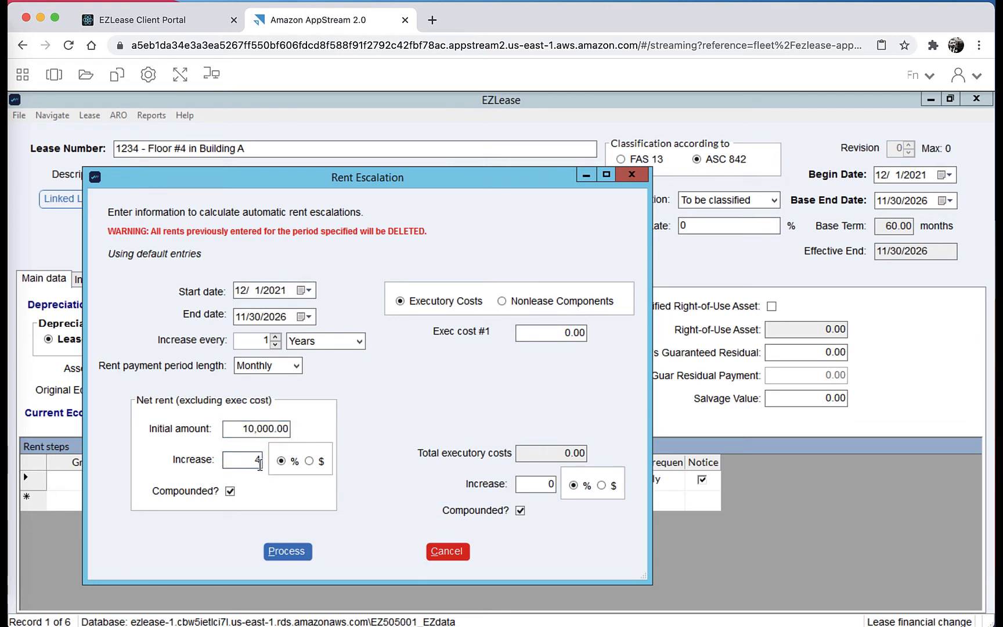
pyautogui.moveTo(342, 182); pyautogui.dragTo(653, 138)
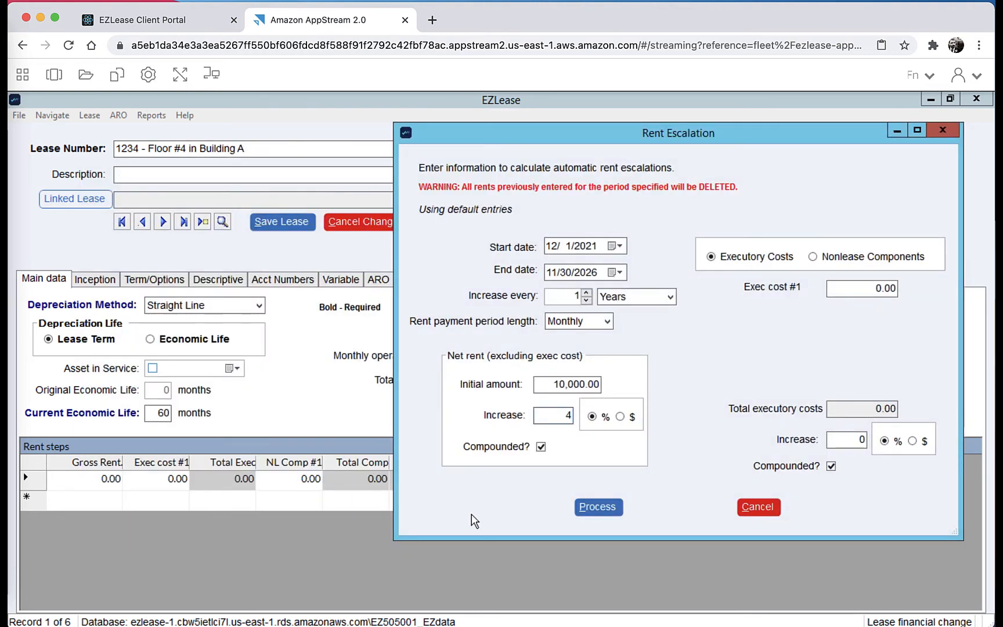
pyautogui.click(593, 508)
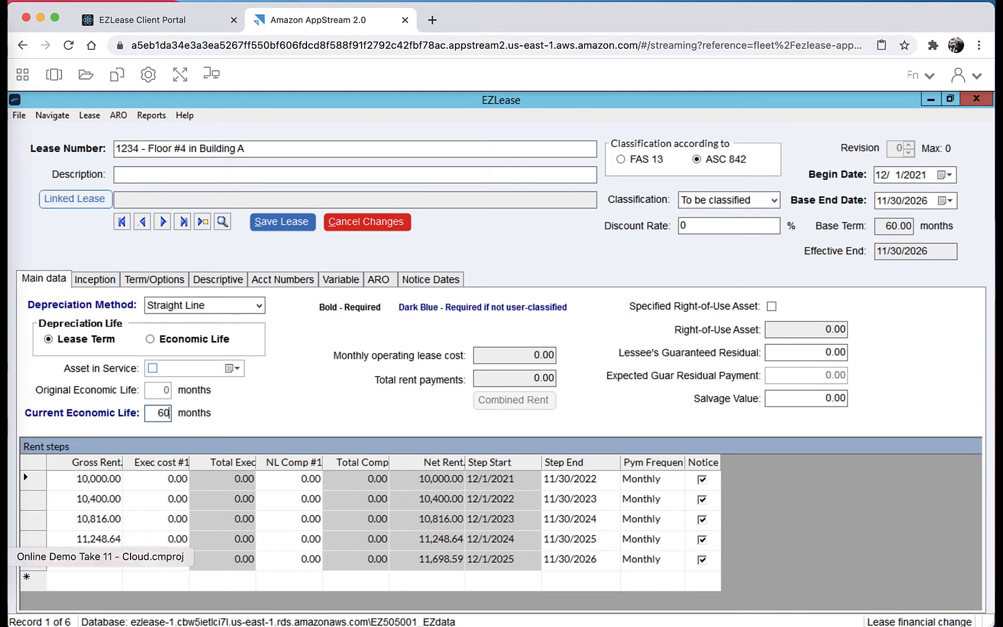
pyautogui.click(5, 258)
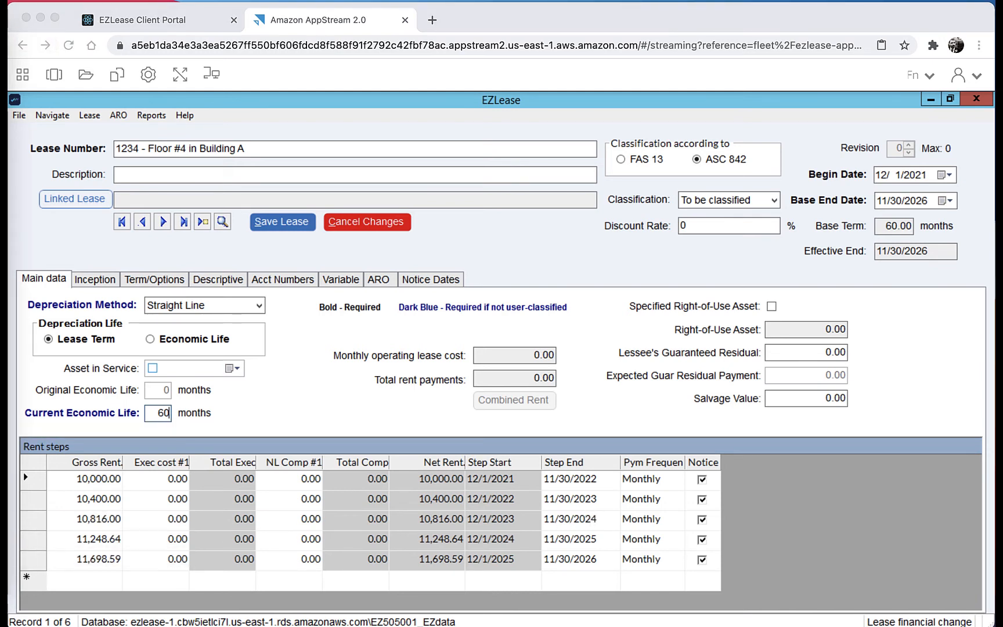
# Save the lease with a 6% incremental borrowing rate and its fair value marked as not determinable.
pyautogui.click(96, 279)
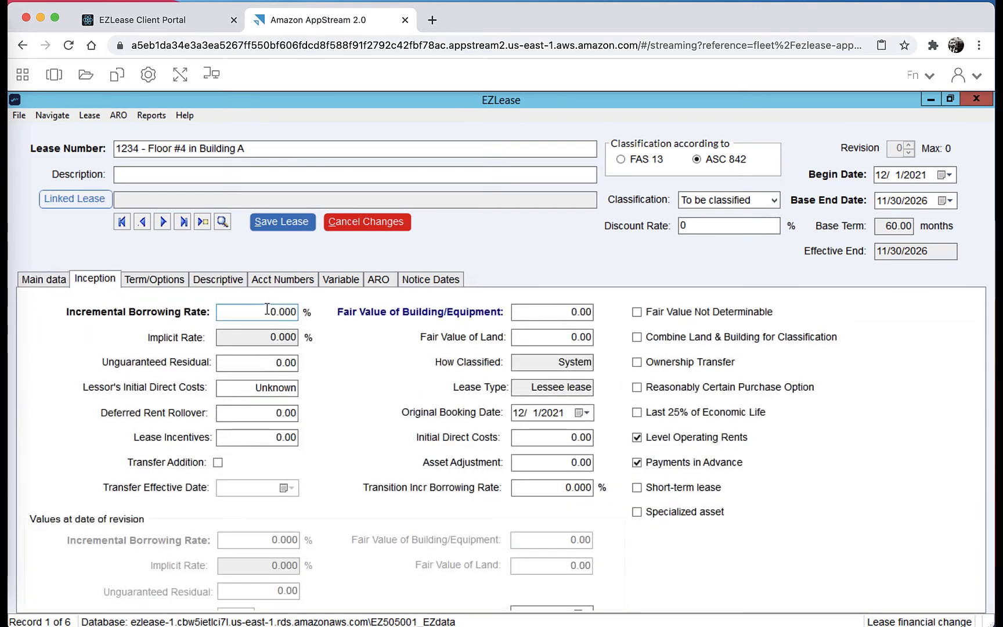
pyautogui.click(276, 311)
pyautogui.press('BackSpace')
pyautogui.write('6')
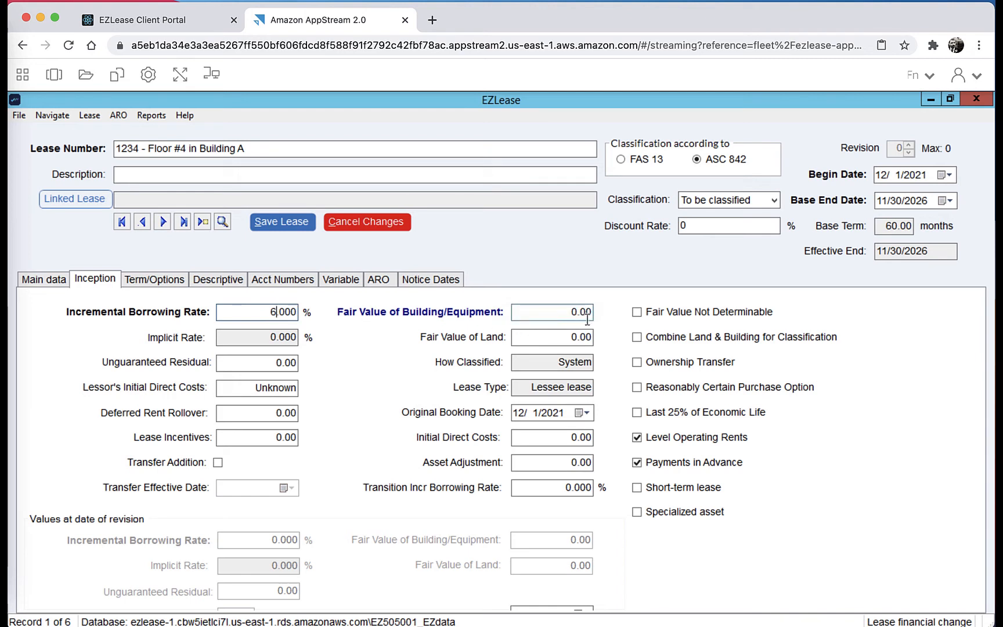
pyautogui.click(637, 314)
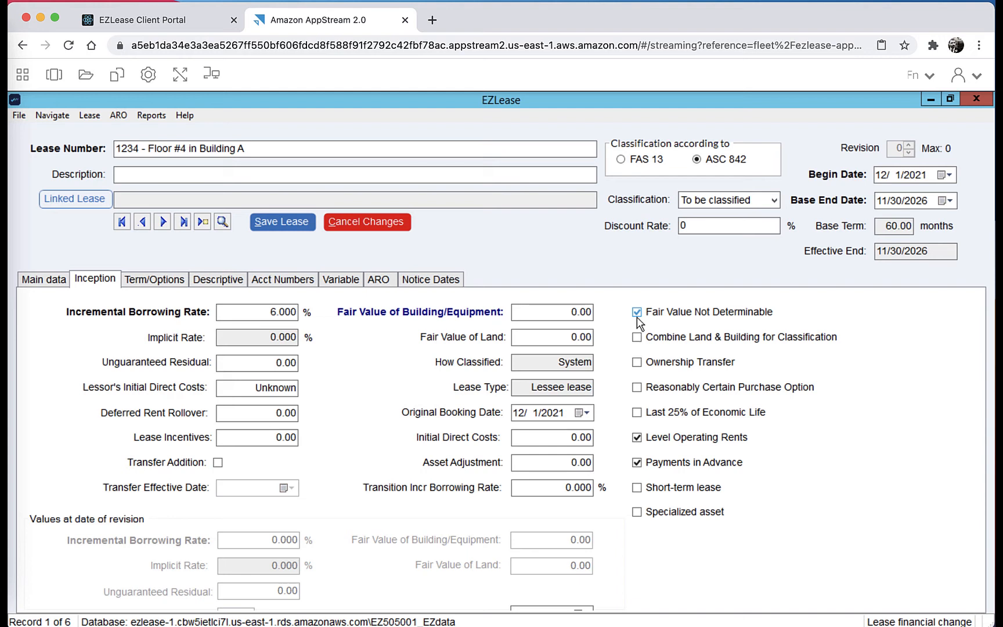
pyautogui.click(285, 221)
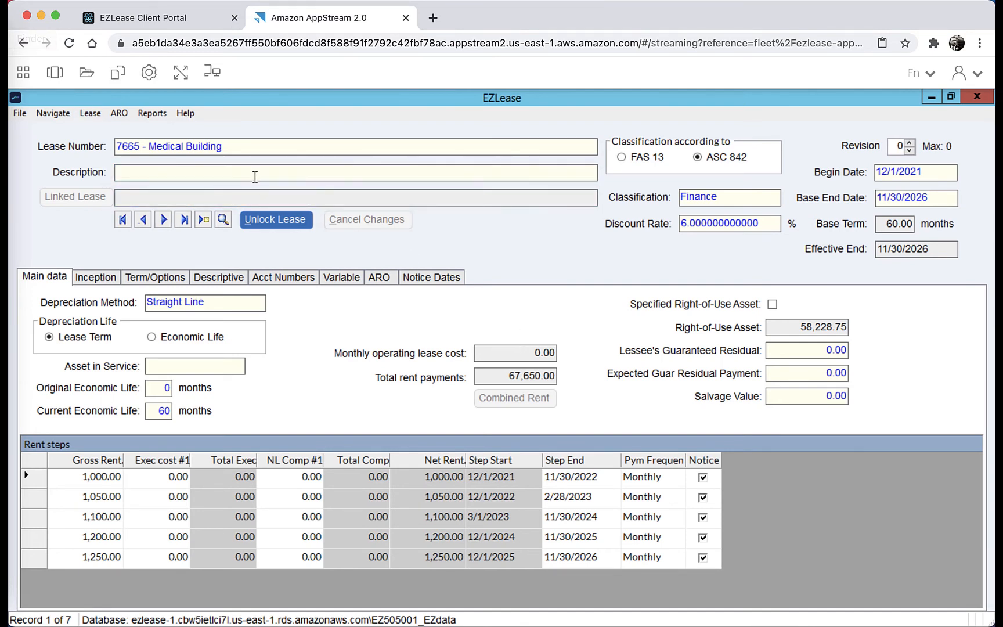
# Unlock the 7665 - Medical Building lease and save it with the gross rent of the step starting 12/1/2022 set to 0.
pyautogui.click(291, 224)
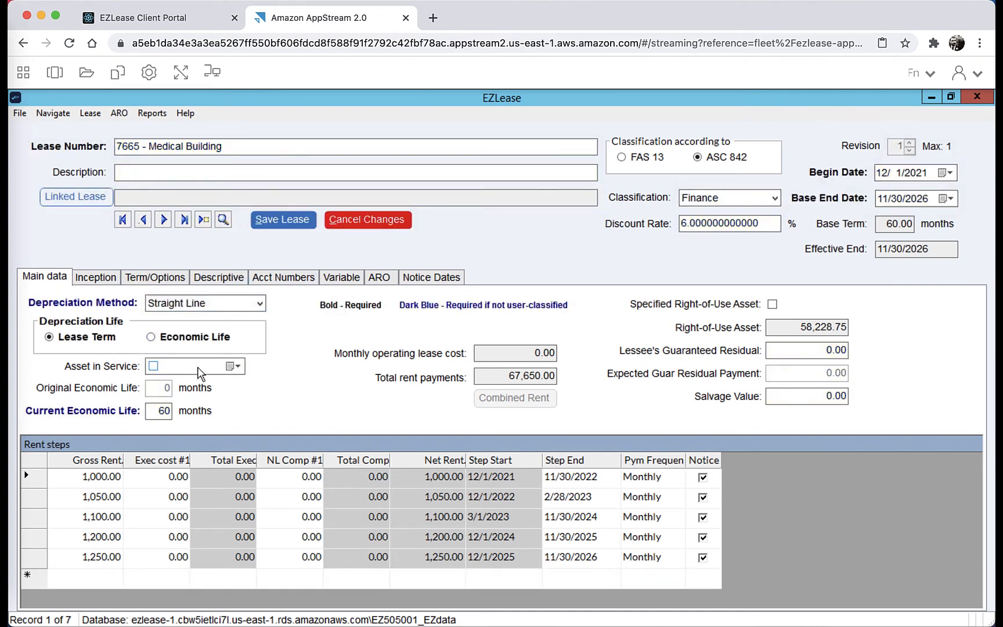
pyautogui.click(91, 496)
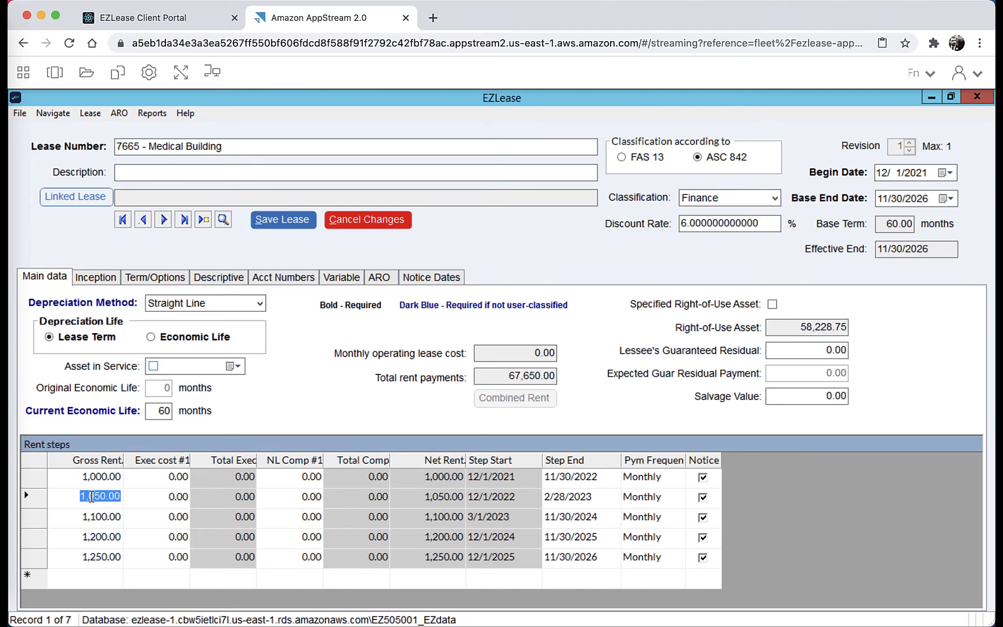
pyautogui.write('0')
pyautogui.click(299, 224)
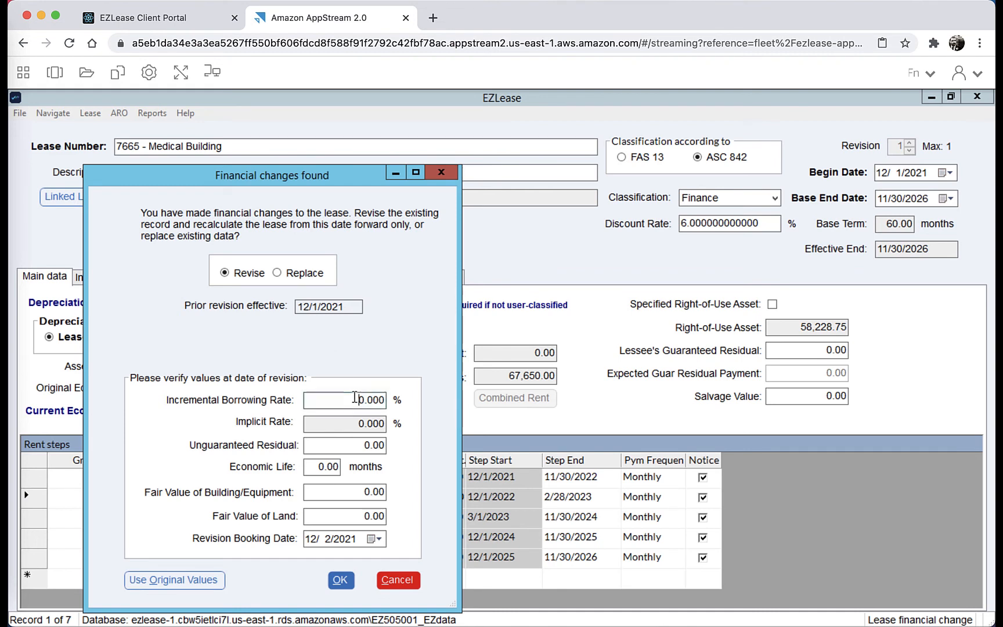
# Record the rent change as a lease revision with an incremental borrowing rate of 4%.
pyautogui.moveTo(355, 397); pyautogui.dragTo(364, 396)
pyautogui.write('-4')
pyautogui.click(365, 448)
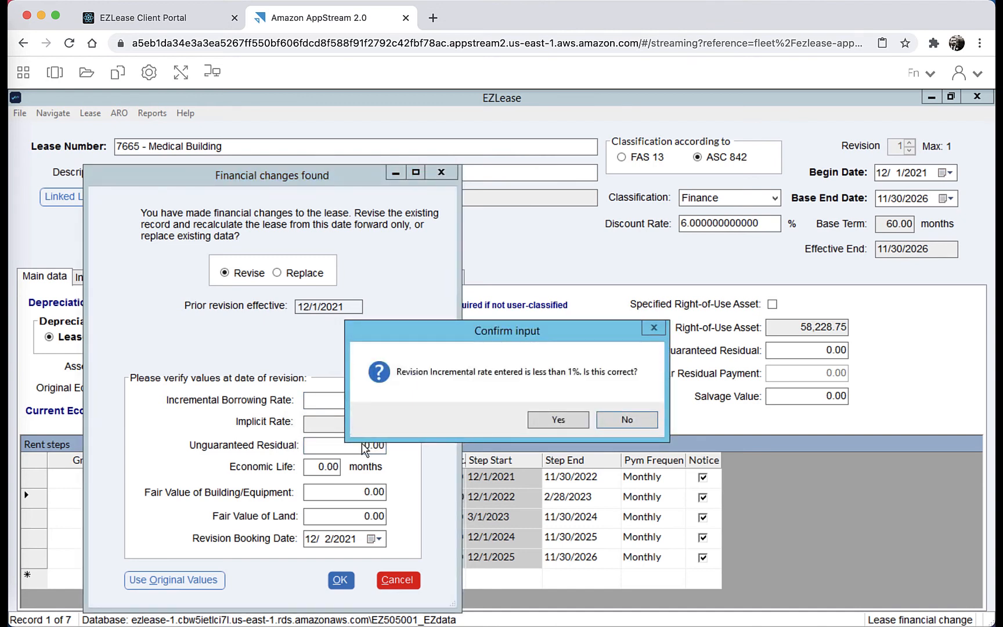
pyautogui.click(609, 424)
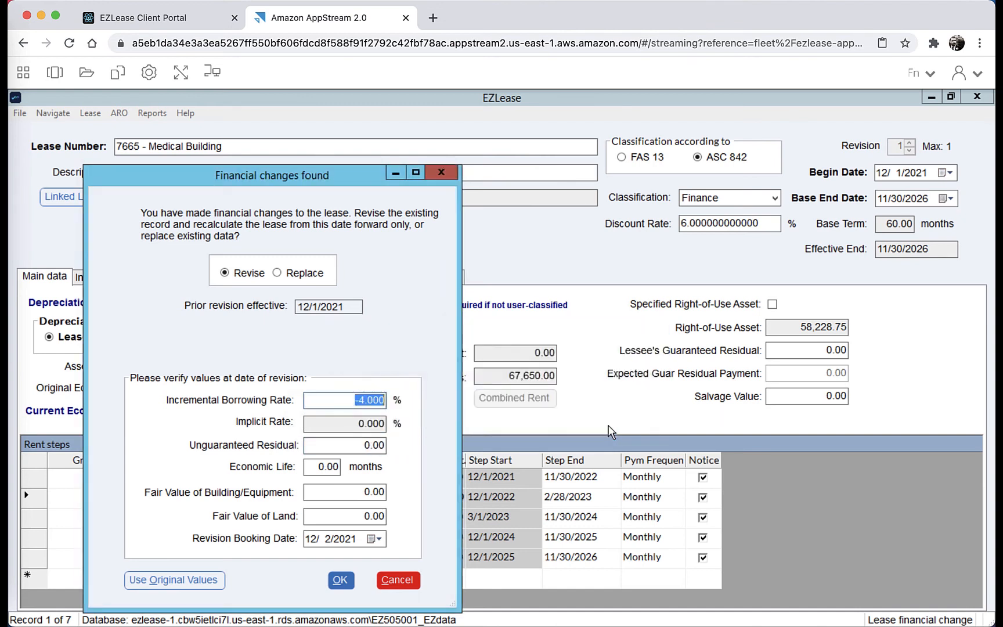
pyautogui.write('4')
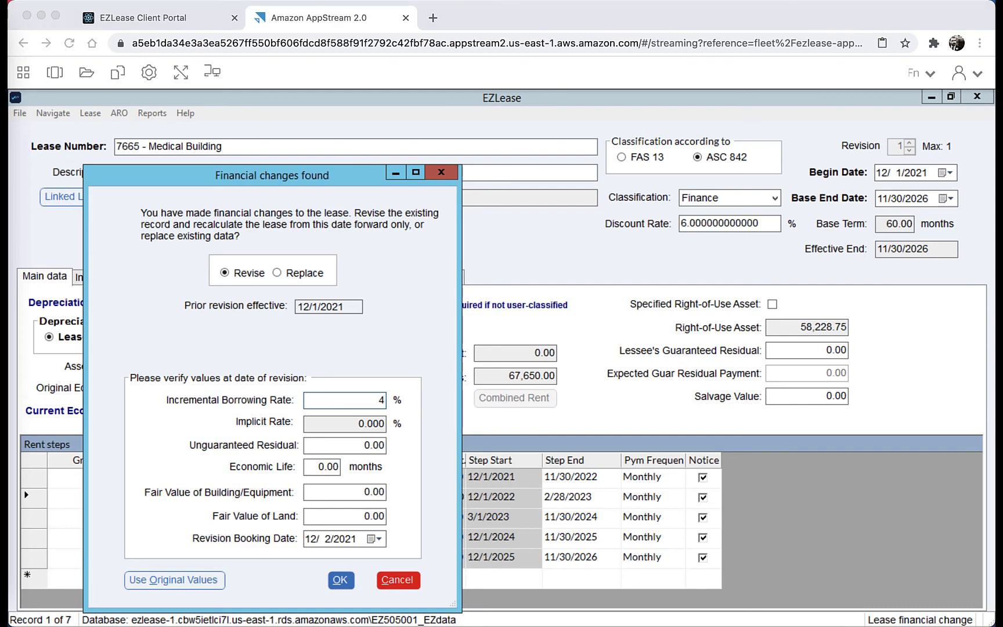
pyautogui.click(340, 581)
# Open the Classification Summary report.
pyautogui.click(148, 115)
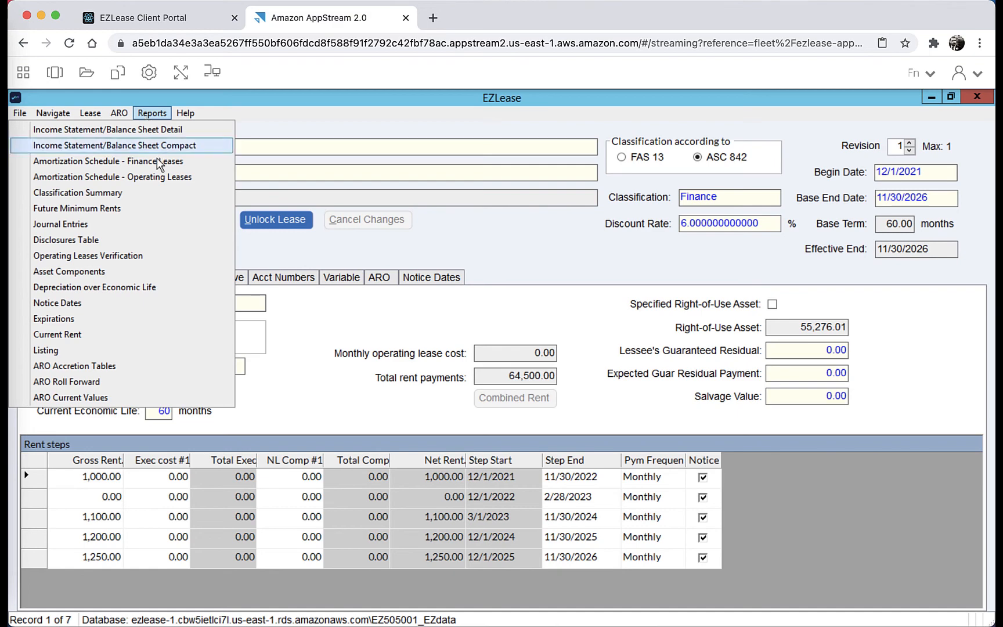
pyautogui.click(77, 192)
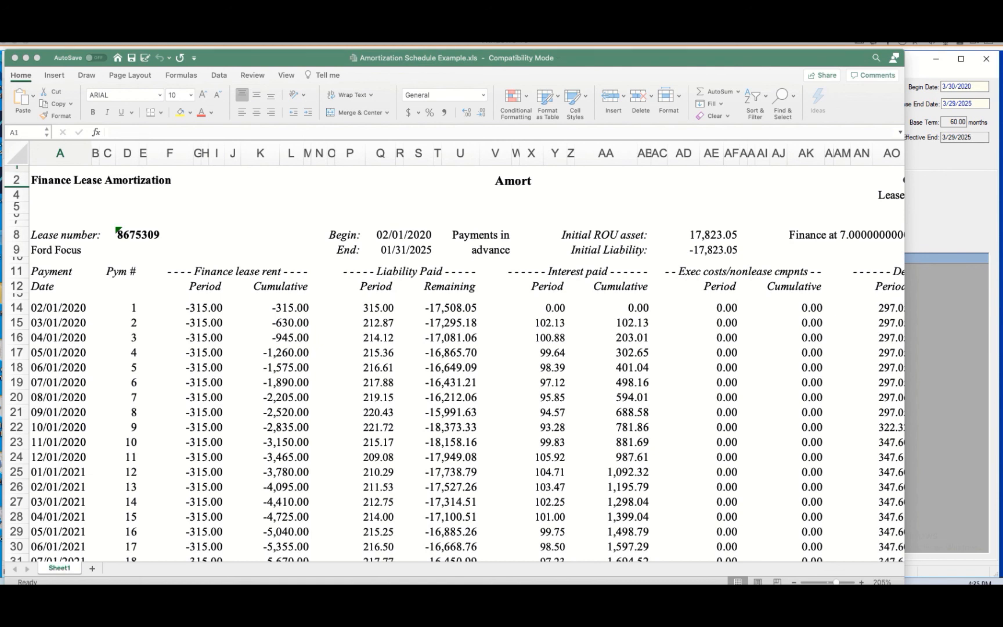
# Examine the monthly rent, liability and interest rows of the Ford Focus finance lease in the Amortization Schedule Example.xls workbook in Excel.
pyautogui.click(357, 456)
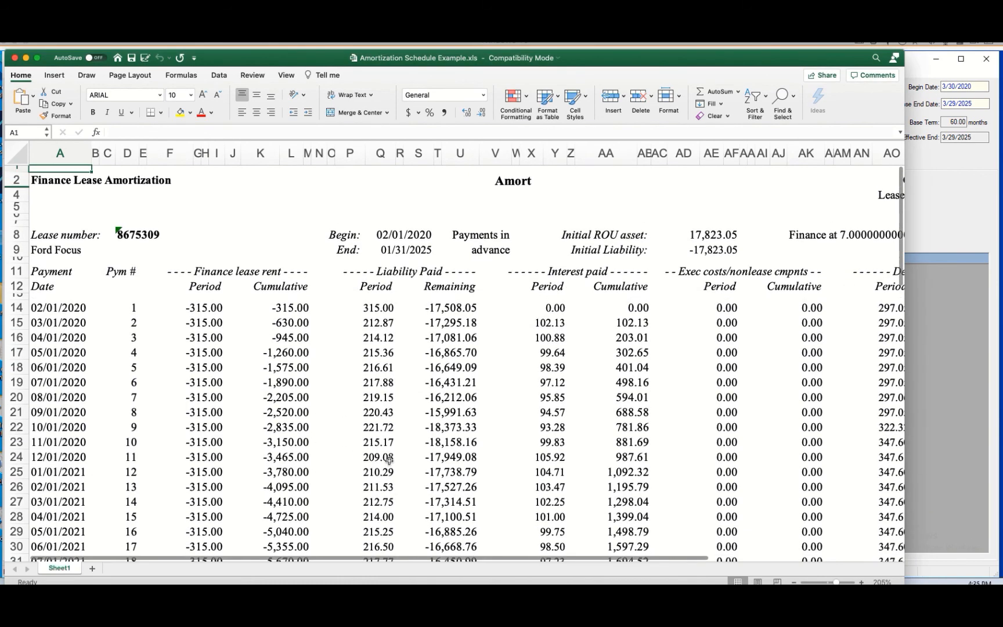
pyautogui.scroll(-1, 387, 462)
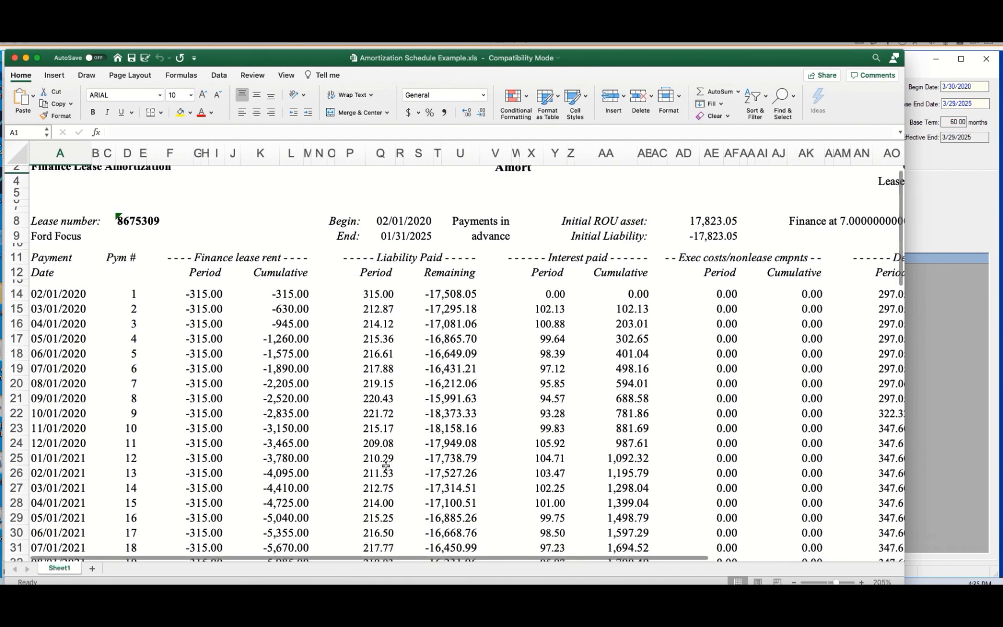
pyautogui.scroll(-1, 387, 466)
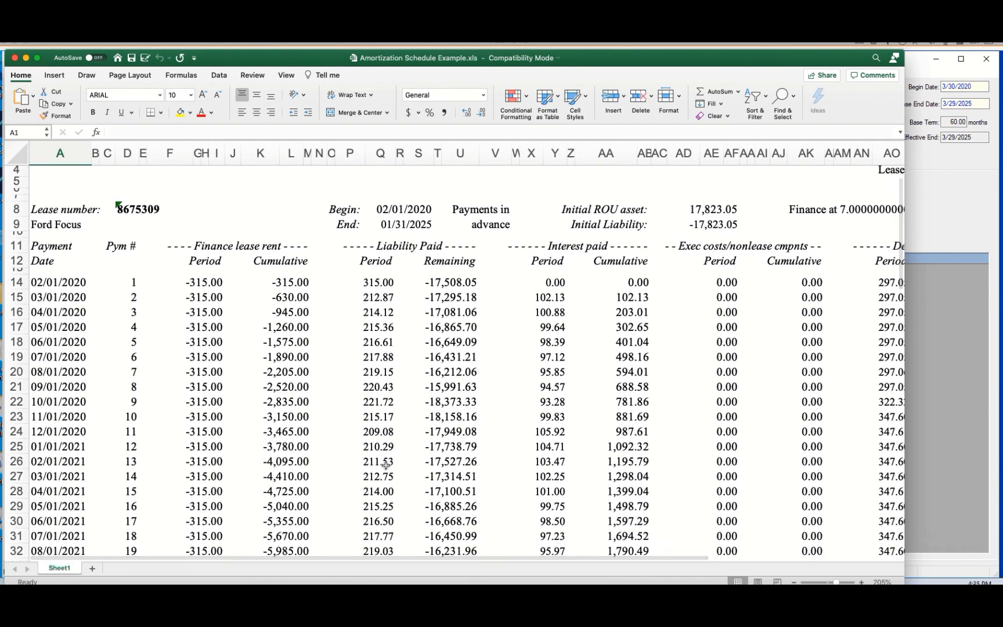
pyautogui.scroll(-17, 386, 464)
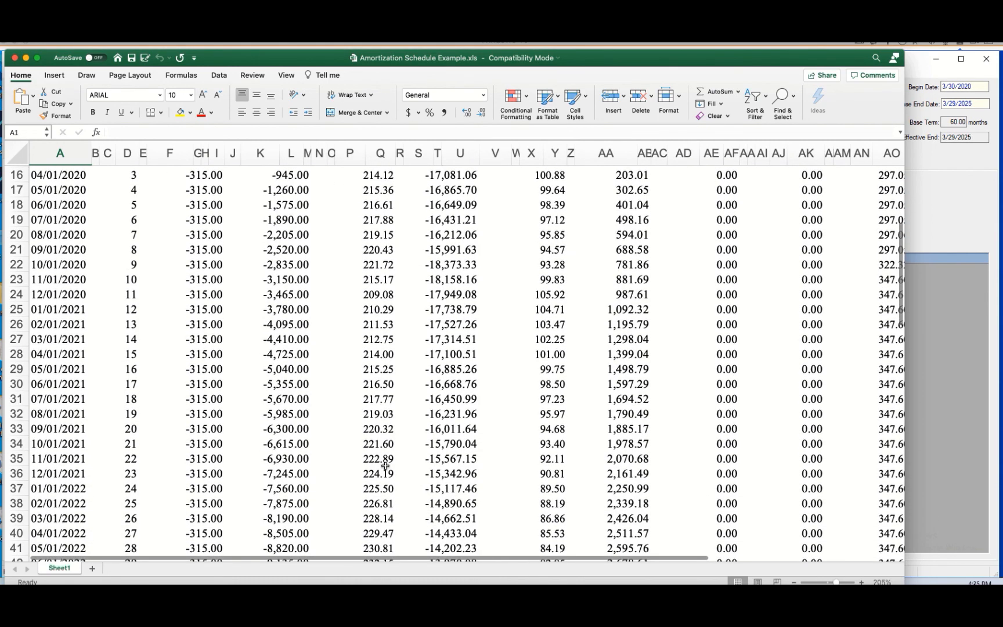
pyautogui.scroll(-2, 386, 466)
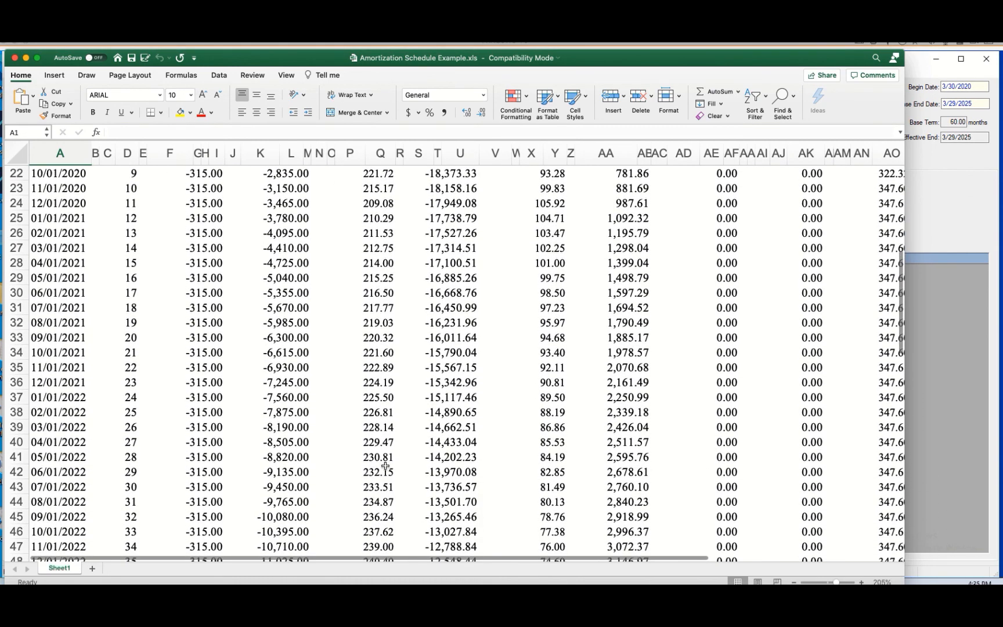
pyautogui.scroll(-1, 385, 466)
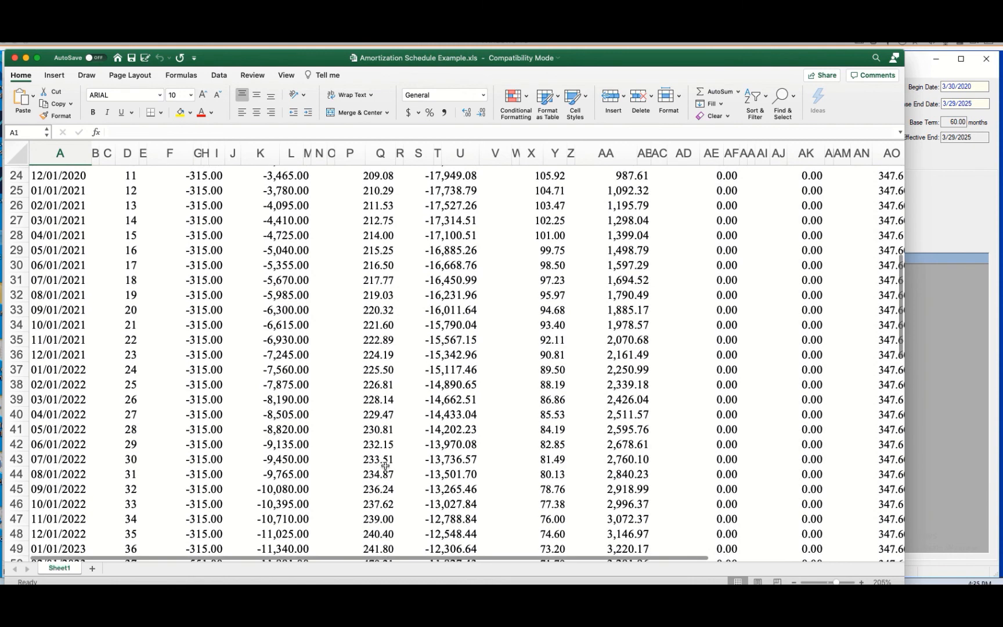
pyautogui.scroll(16, 386, 466)
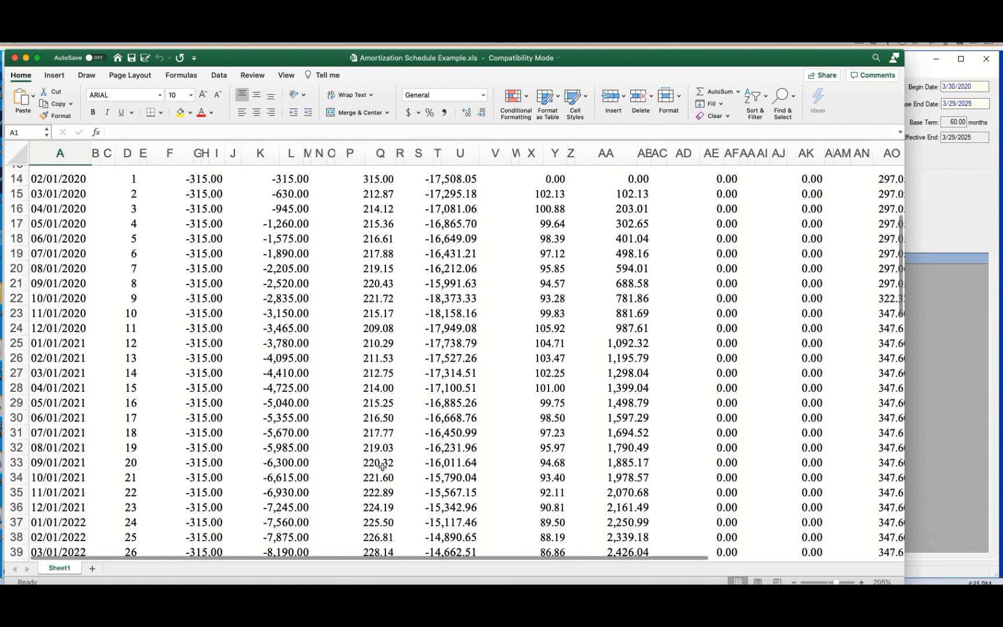
pyautogui.scroll(5, 382, 467)
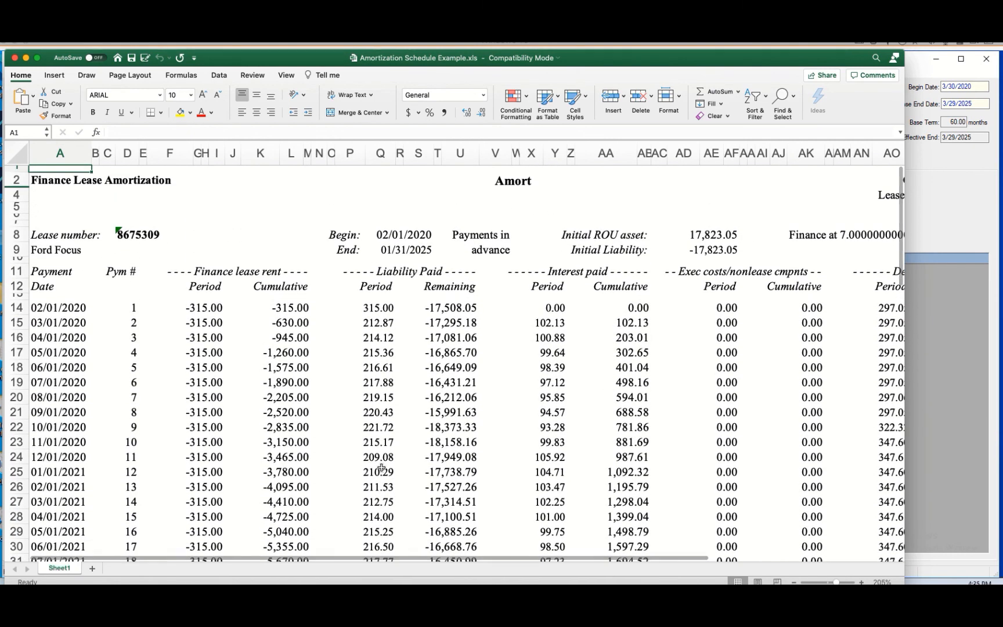